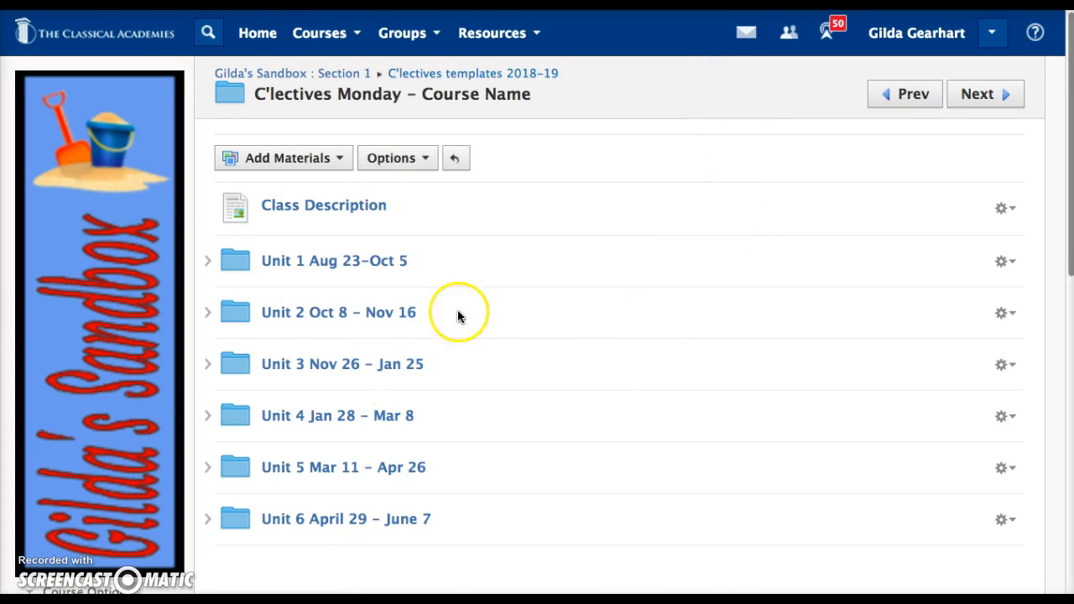
Expand the Unit 1 Aug 23-Oct 5 folder and review its dated class entries
scroll(459, 316, down, 1)
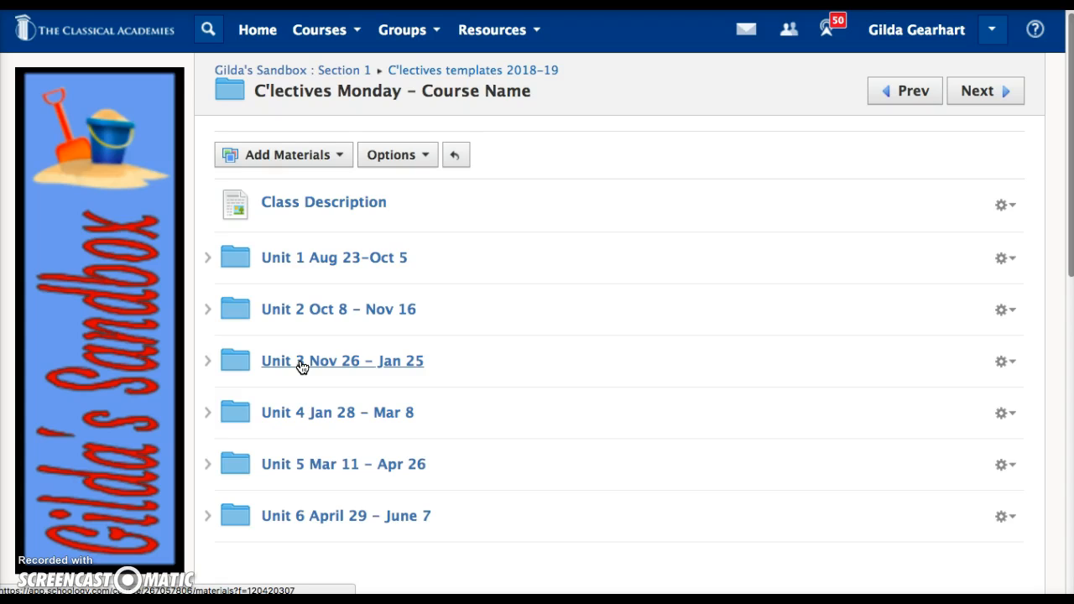
click(211, 262)
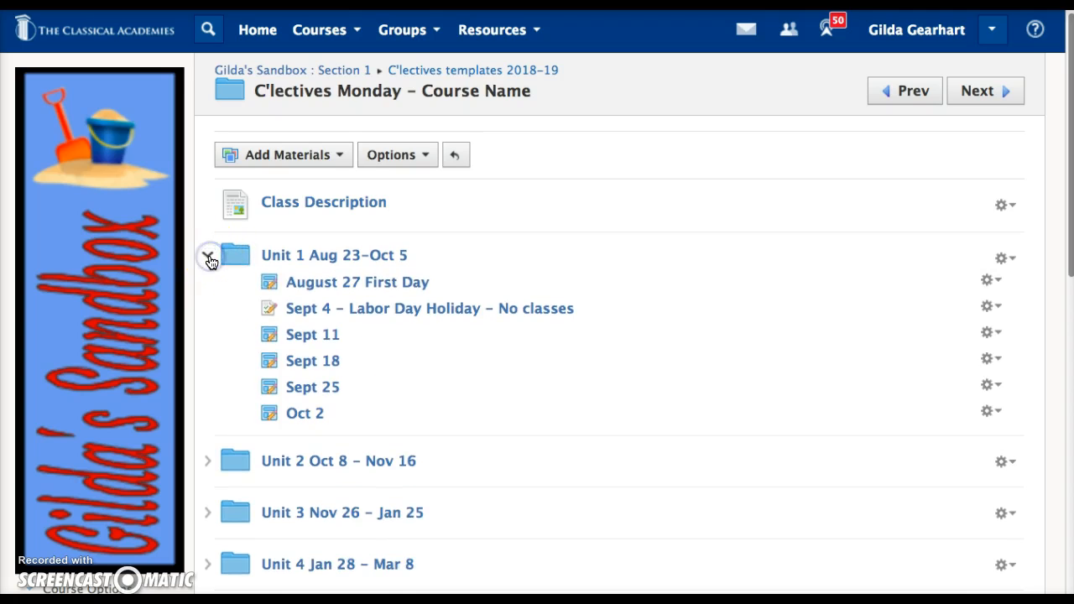
mouse_move(224, 275)
mouse_down()
mouse_move(309, 282)
mouse_move(300, 438)
mouse_up()
drag(300, 438, 384, 377)
drag(383, 377, 433, 389)
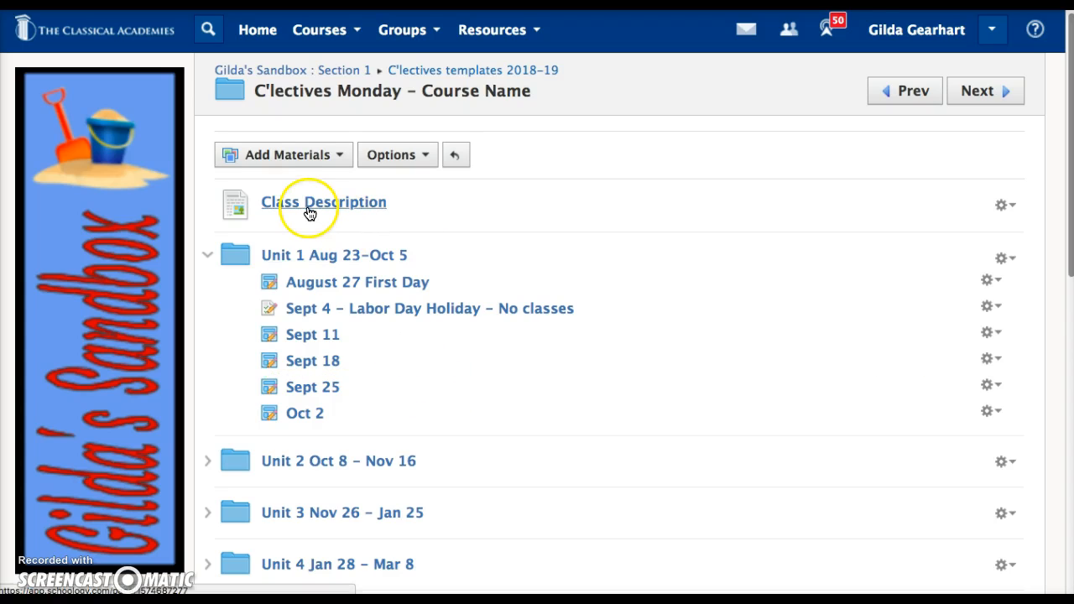
Open the Class Description page for editing, look at its image/media upload options, and close it without saving
click(1003, 206)
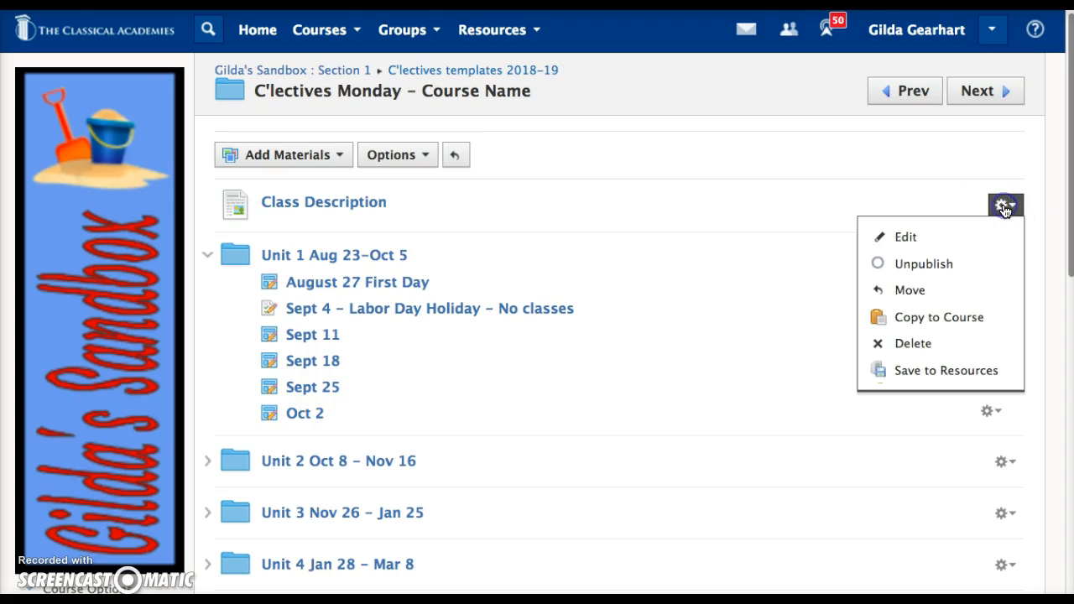
click(906, 241)
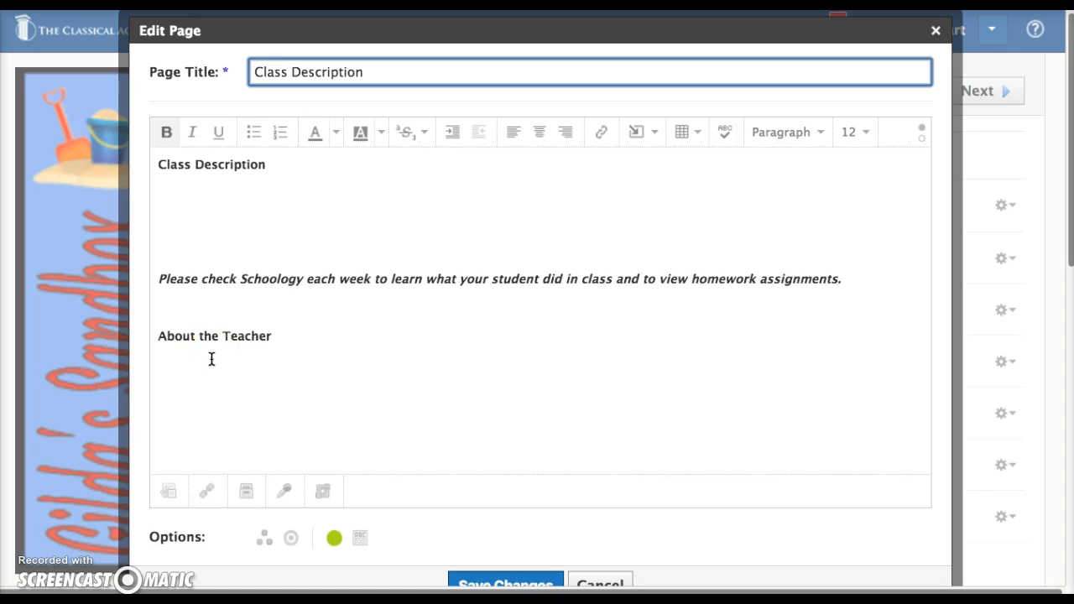
click(329, 369)
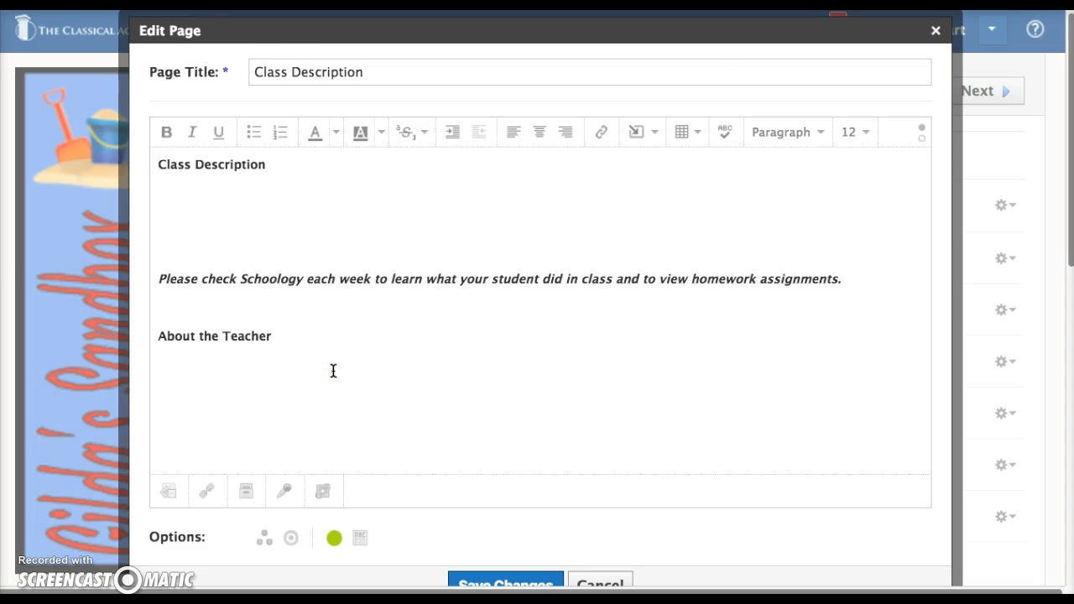
click(637, 137)
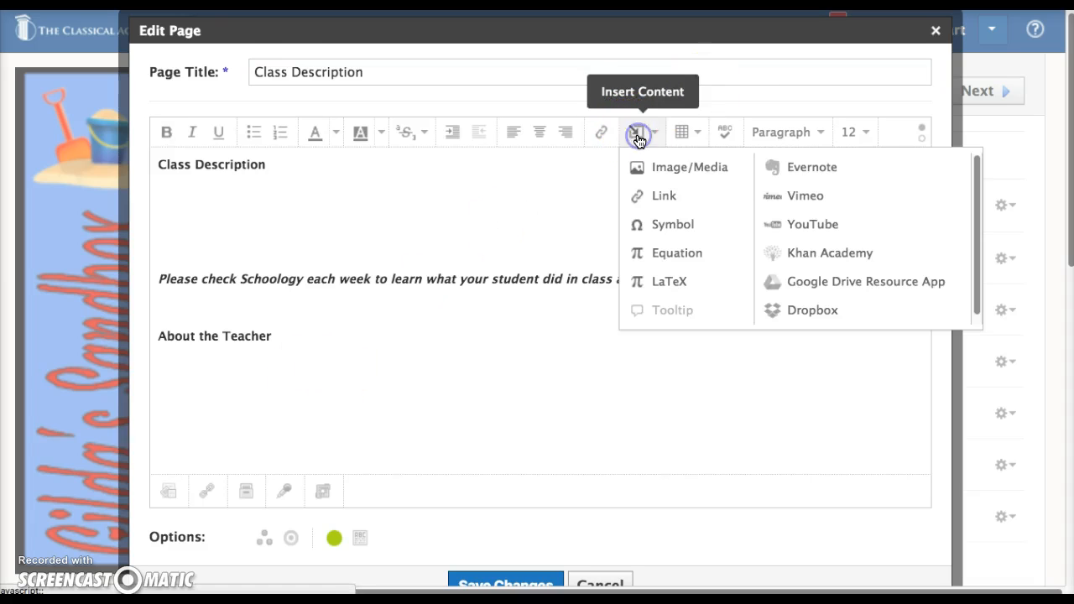
click(668, 170)
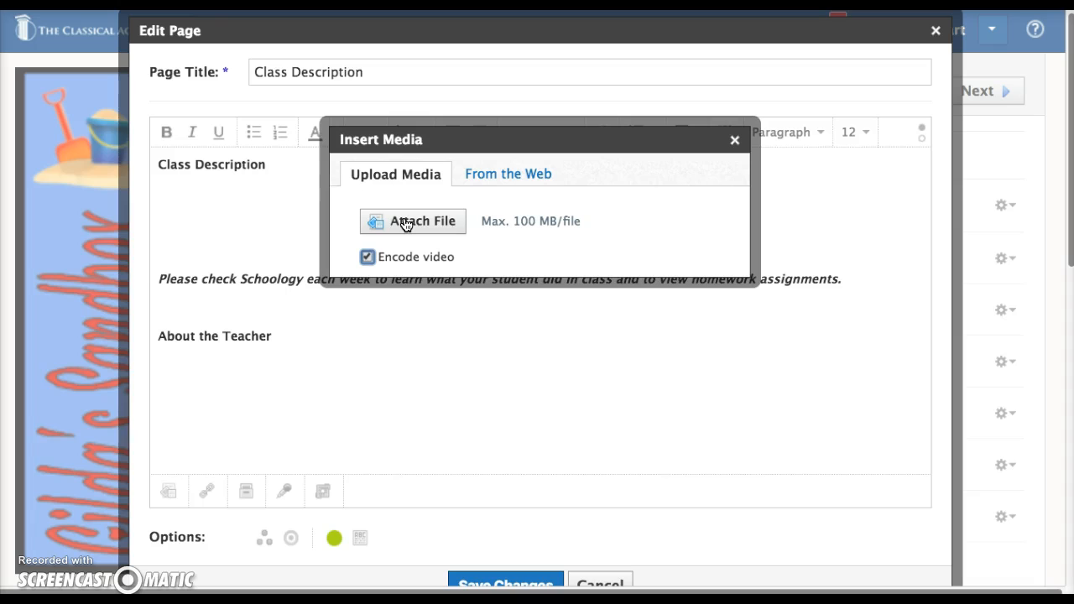
click(431, 353)
scroll(572, 405, down, 2)
click(598, 491)
scroll(602, 502, down, 2)
click(607, 487)
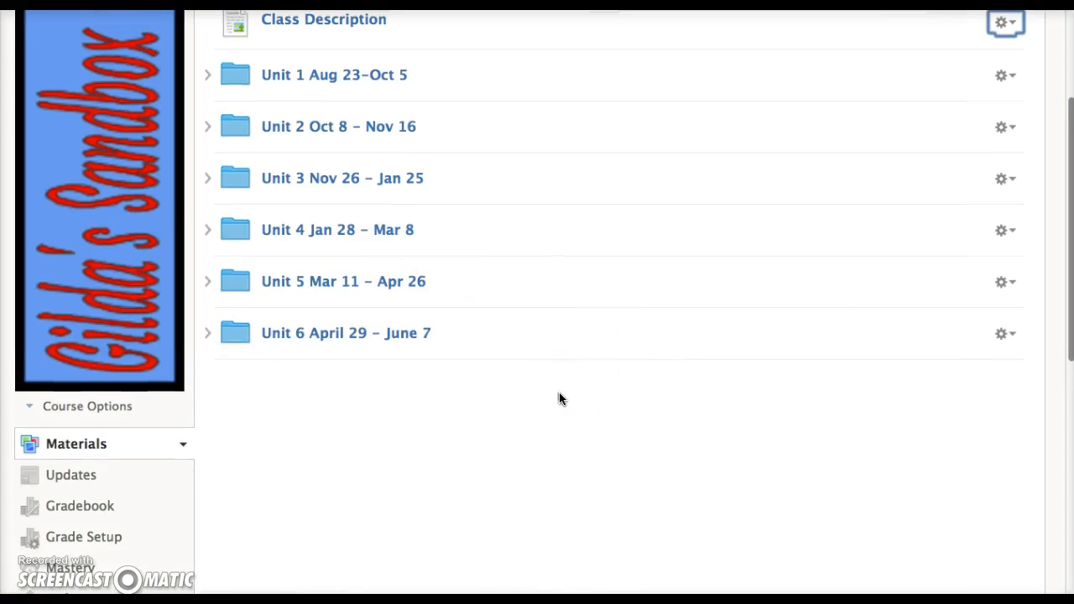
Edit Unit 1's August 27 First Day assignment, adding "Read chapter 1 and complete the attached outline. DUE: 9/10/18" after "Homework:"
scroll(547, 362, up, 1)
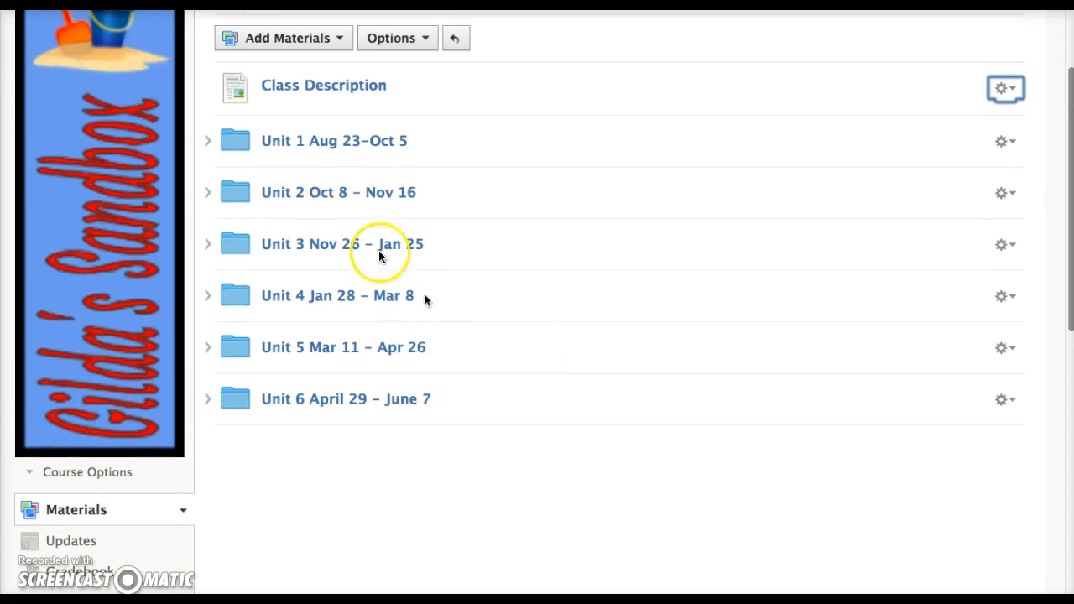
click(206, 140)
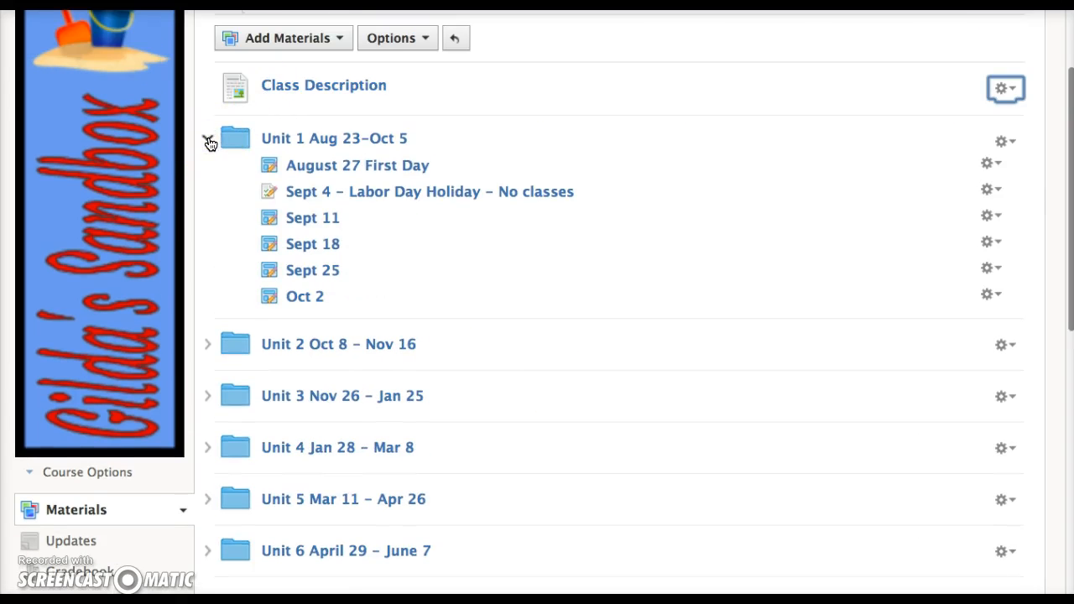
click(992, 164)
click(889, 195)
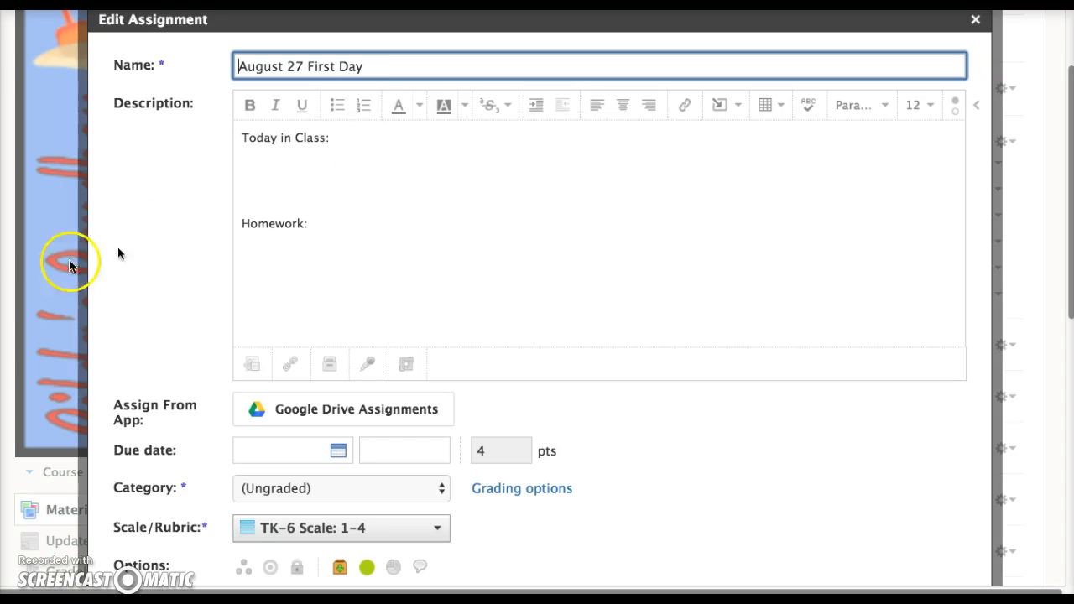
click(306, 250)
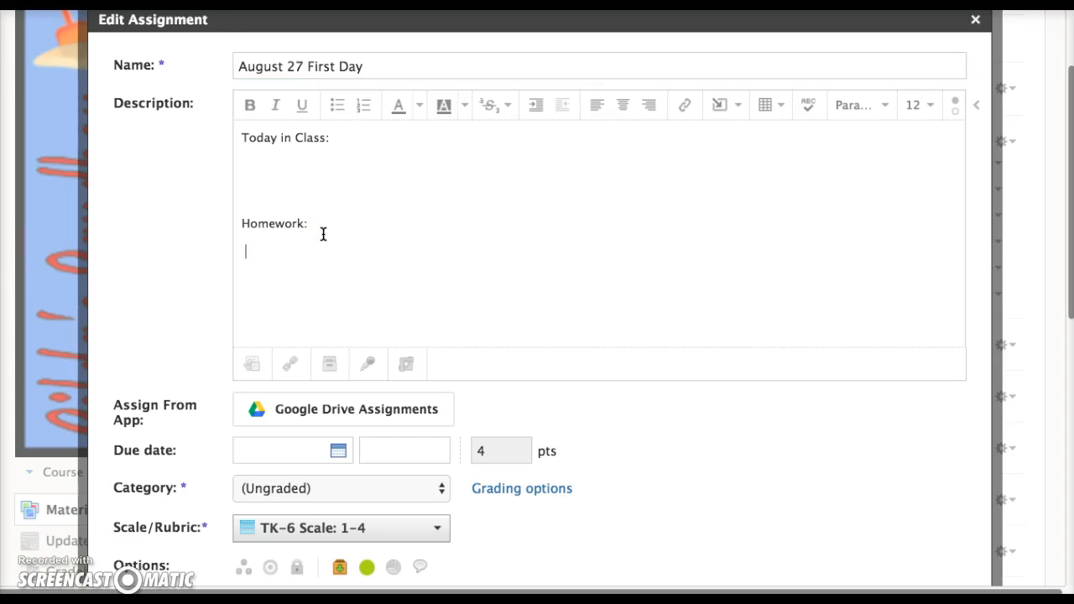
click(331, 228)
click(333, 222)
text(Read chapter 1 and complete the attached outline.  DUE: 9/10/18)
click(366, 225)
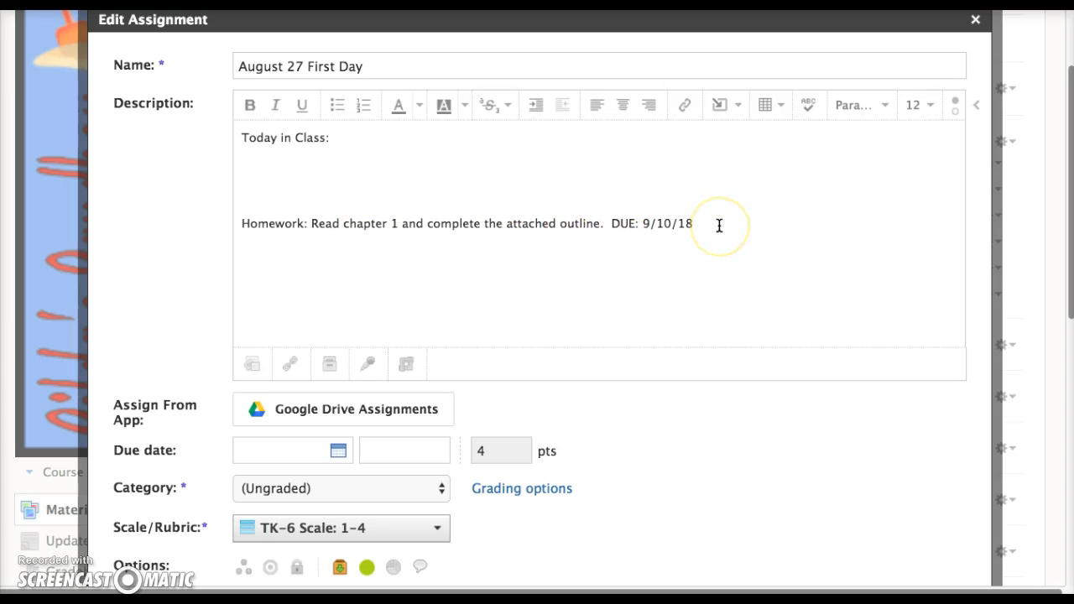
Set the assignment's due date to August 27, 2018
scroll(719, 225, down, 1)
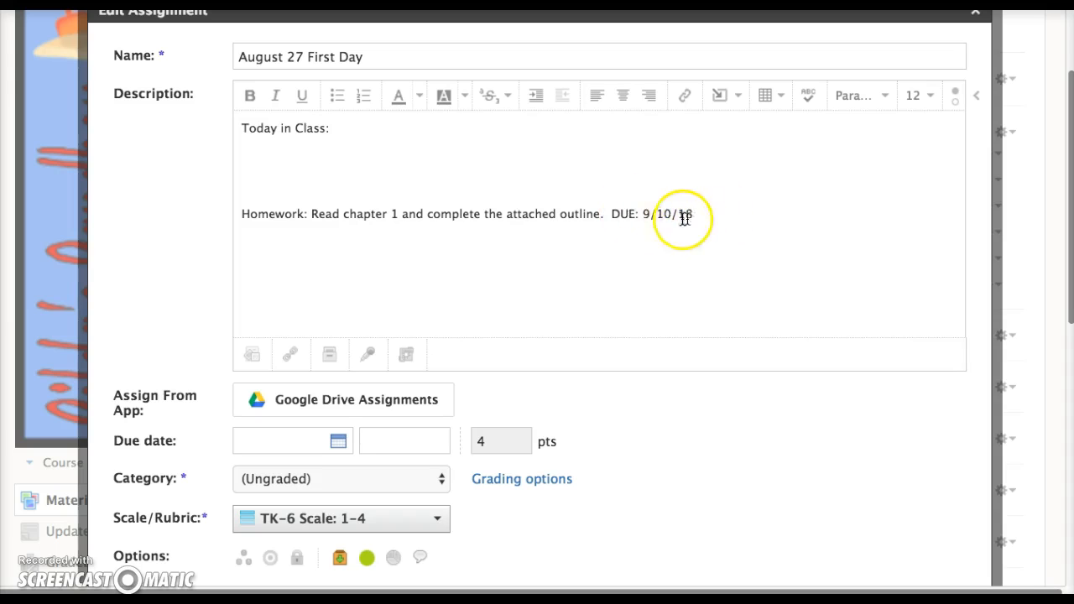
scroll(402, 227, down, 1)
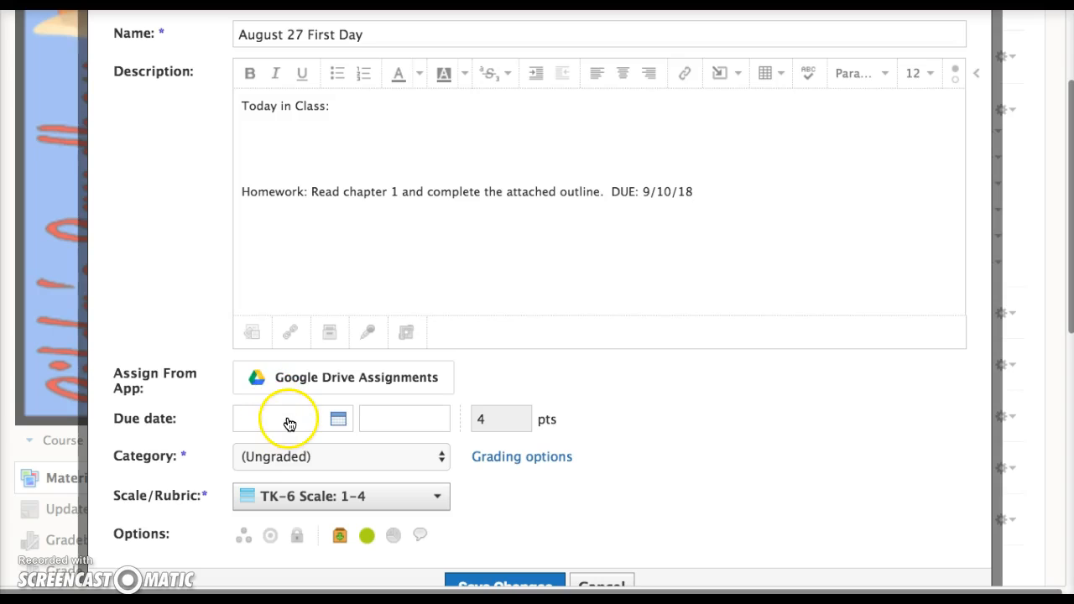
click(339, 420)
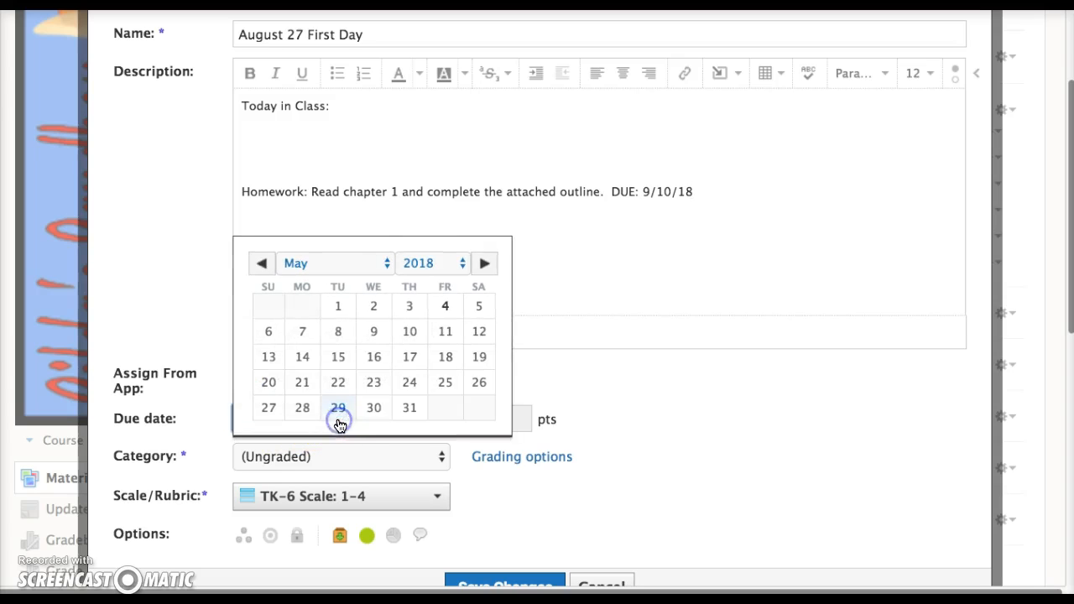
click(378, 263)
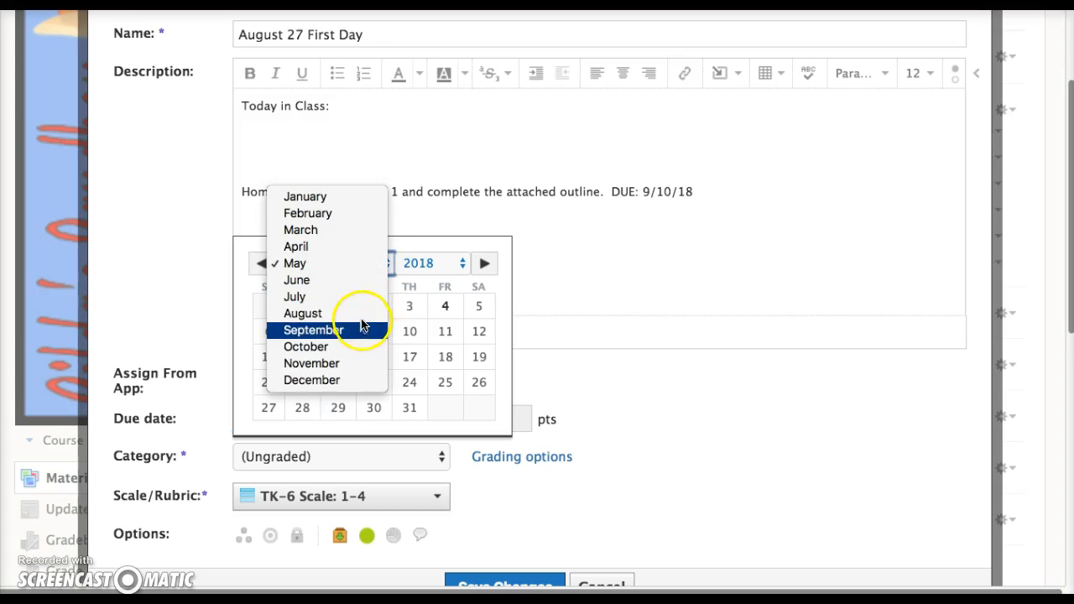
click(357, 313)
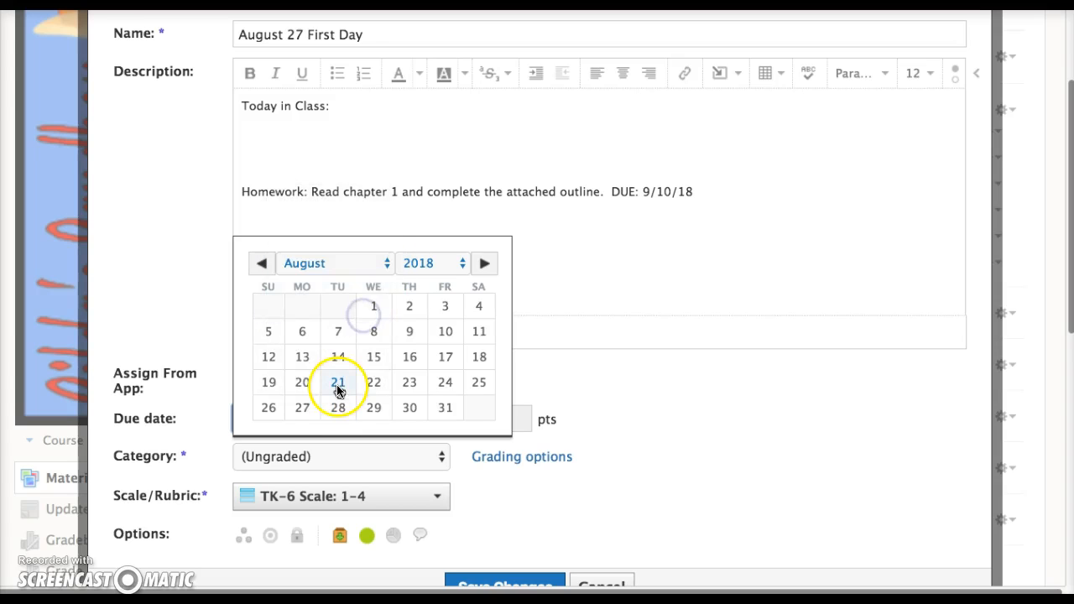
click(302, 411)
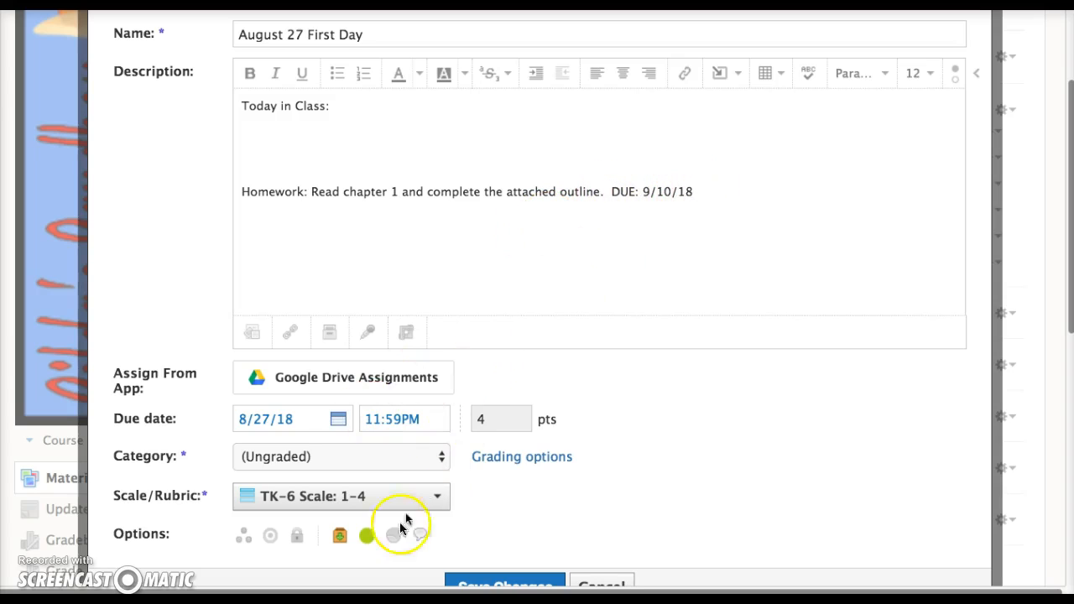
Disable student submissions for the August 27 First Day assignment
scroll(427, 438, down, 2)
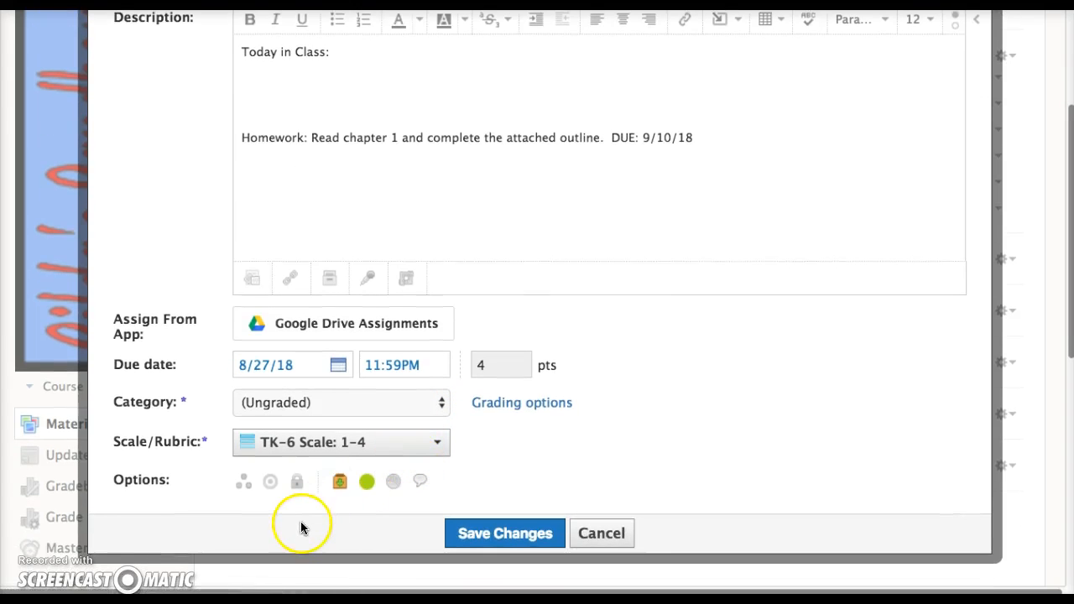
click(340, 484)
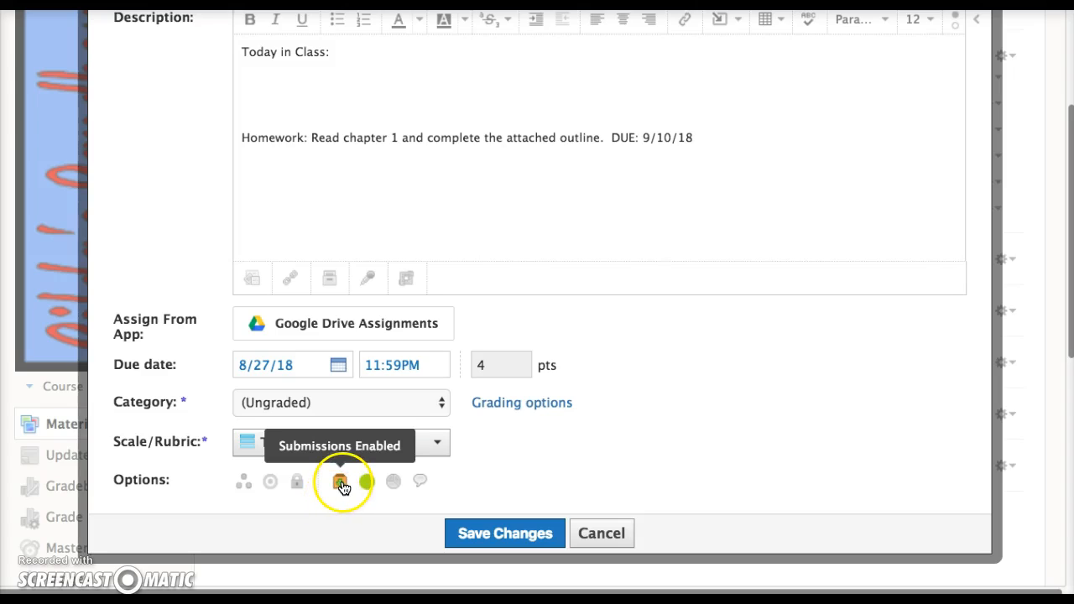
click(341, 484)
scroll(343, 487, down, 3)
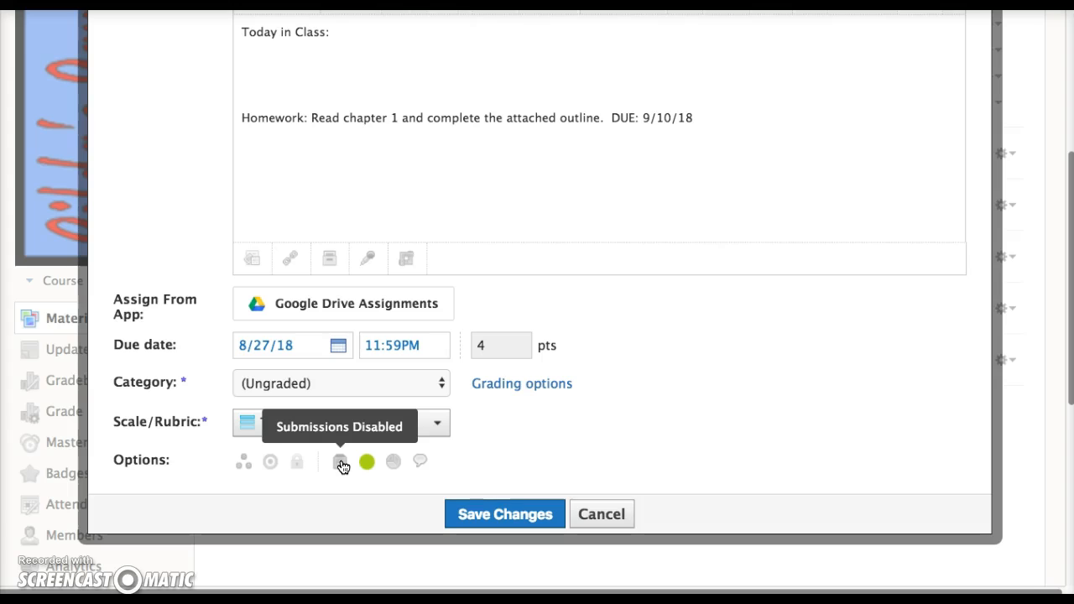
click(339, 476)
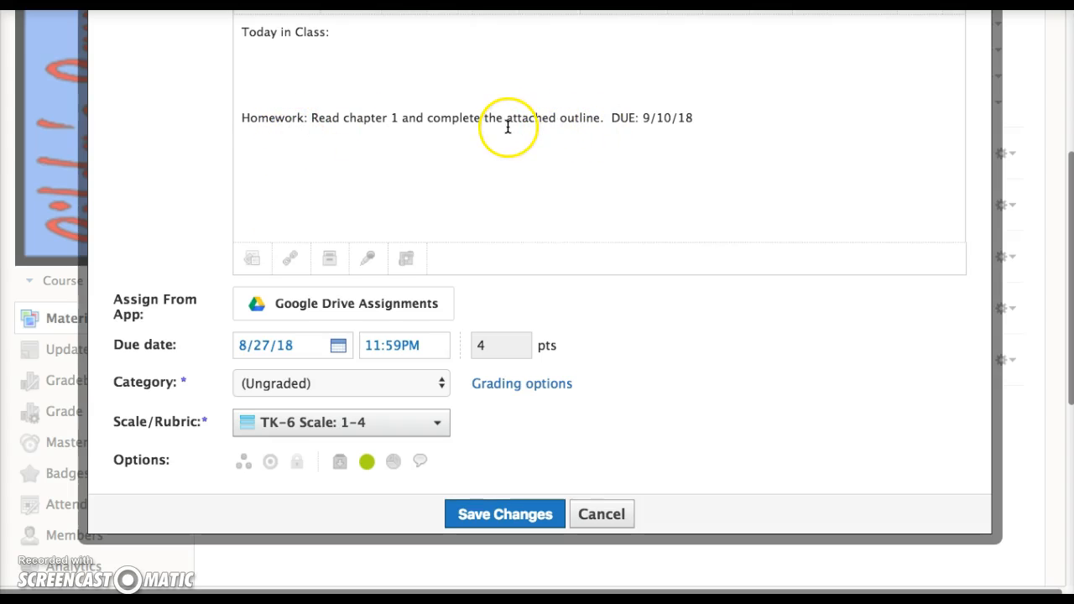
Attach Attribute_Blocks.pdf from the Downloads folder to the assignment and save the changes
click(252, 258)
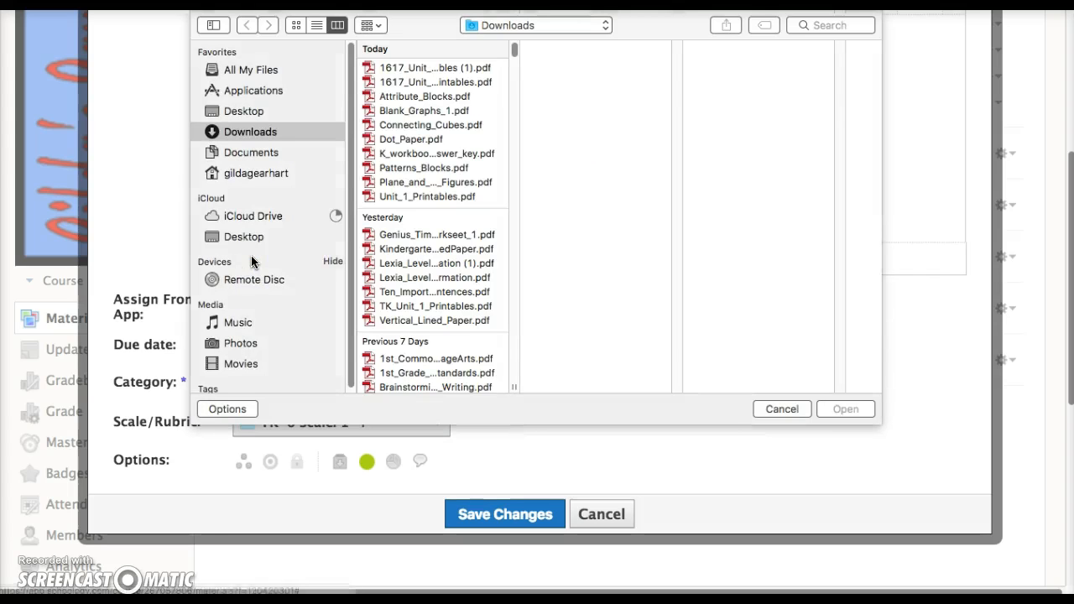
click(404, 98)
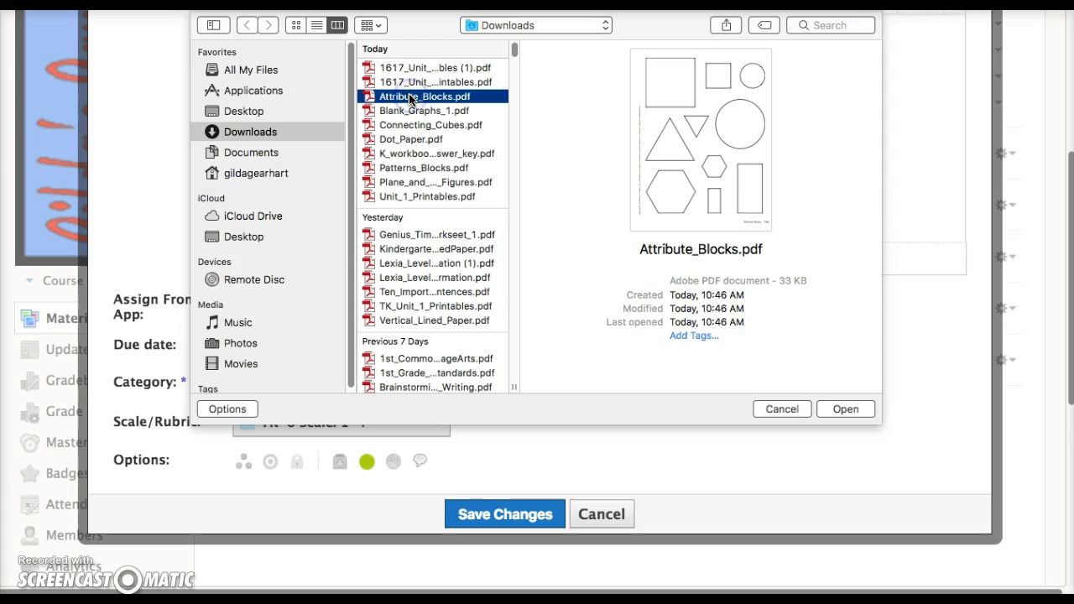
click(859, 412)
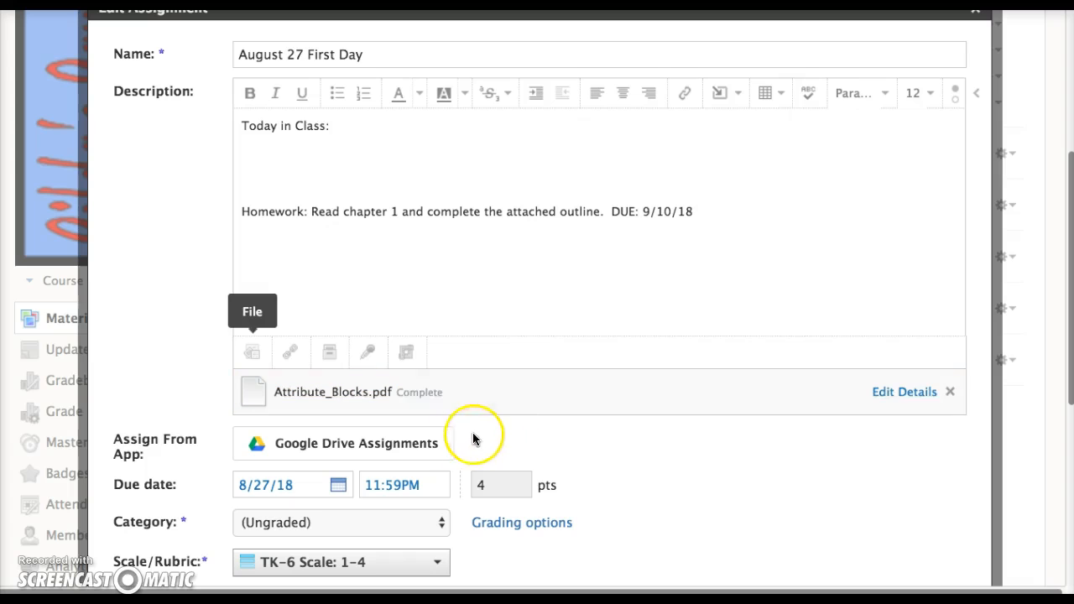
click(898, 392)
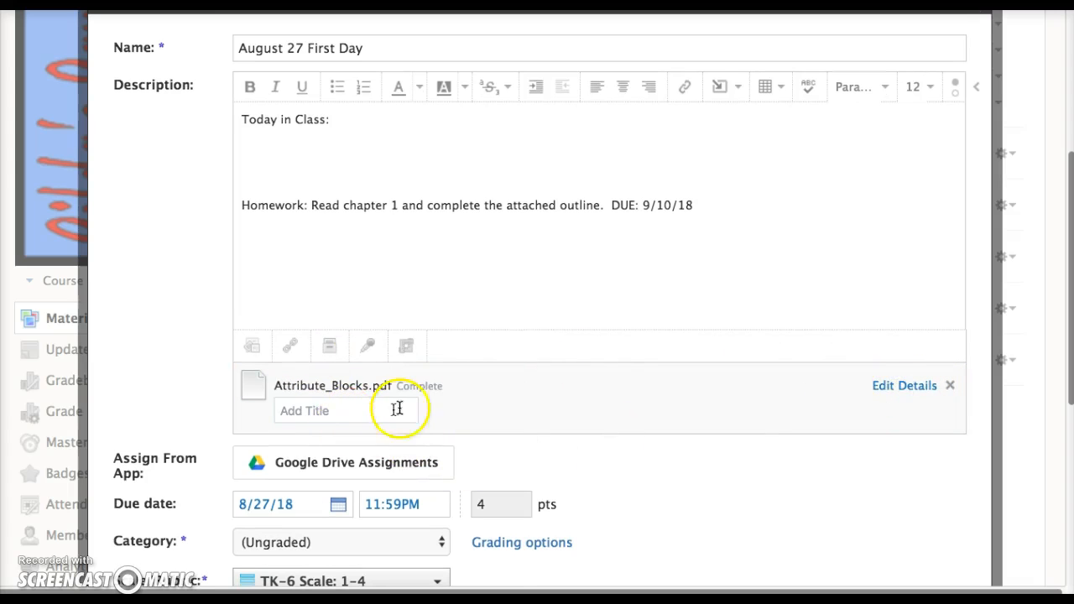
scroll(594, 363, down, 5)
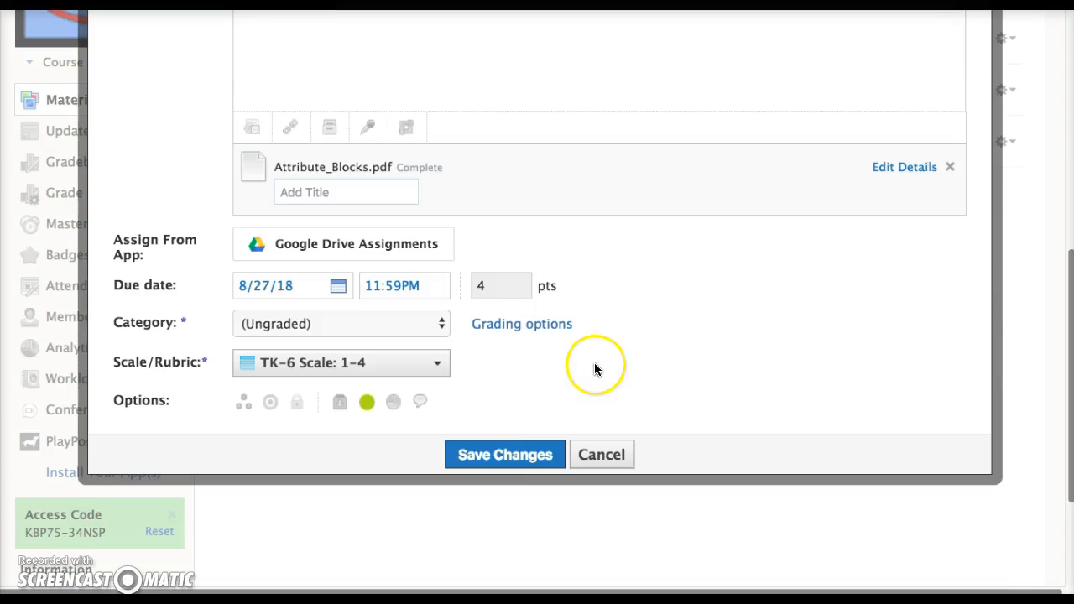
click(504, 451)
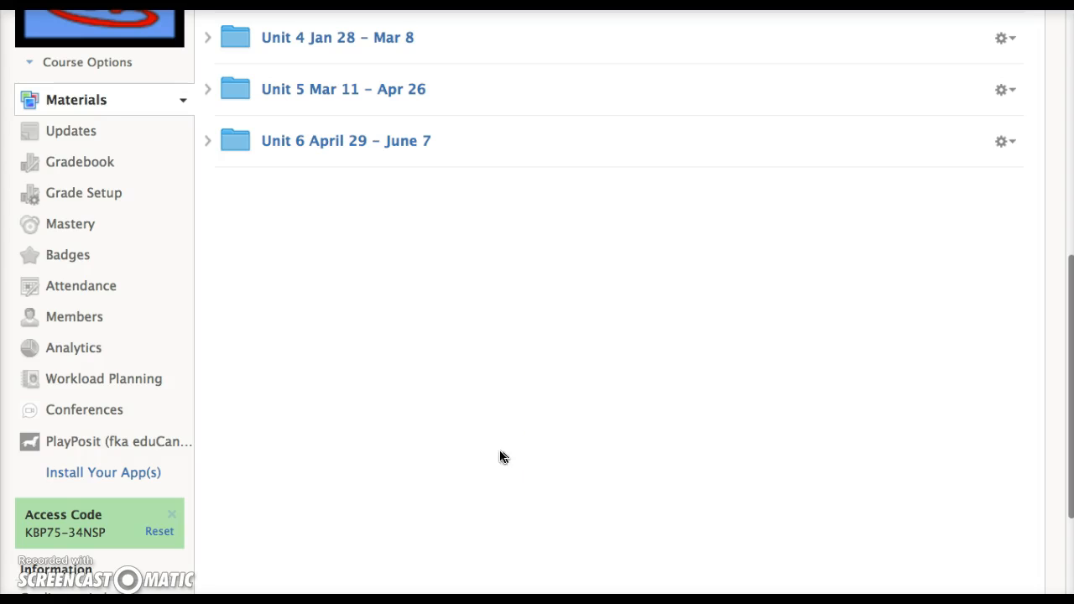
View the saved August 27 First Day assignment with its attachment, and return to the Unit 1 folder
scroll(500, 457, up, 10)
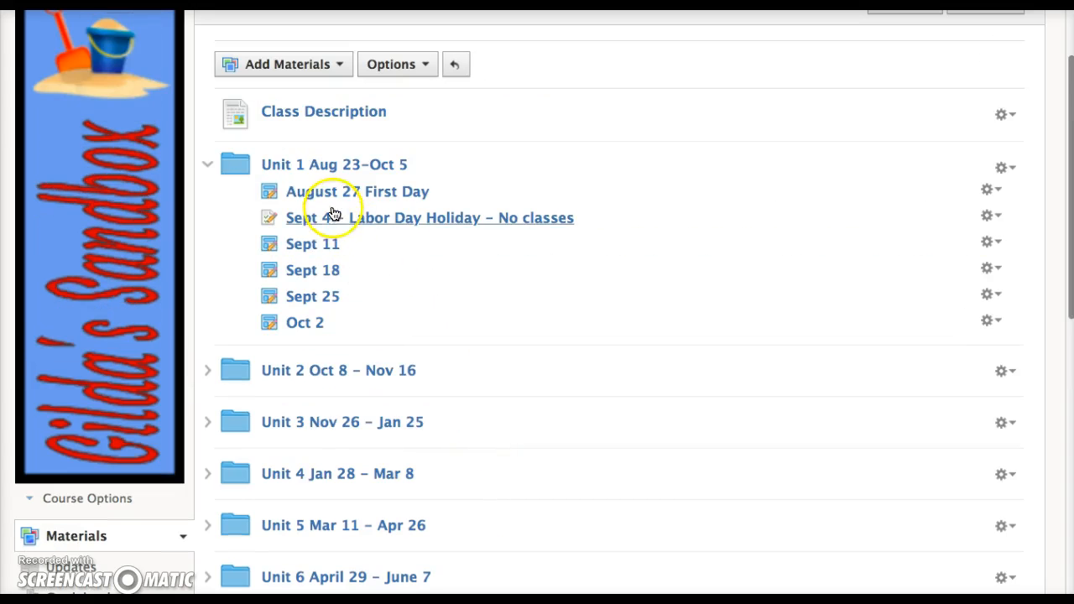
click(317, 192)
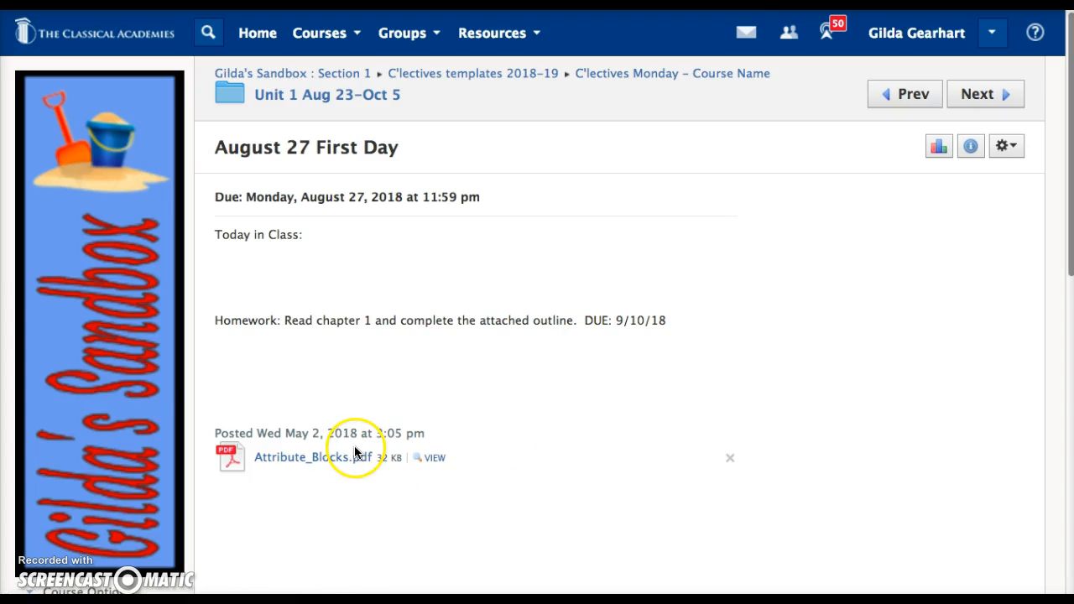
click(335, 96)
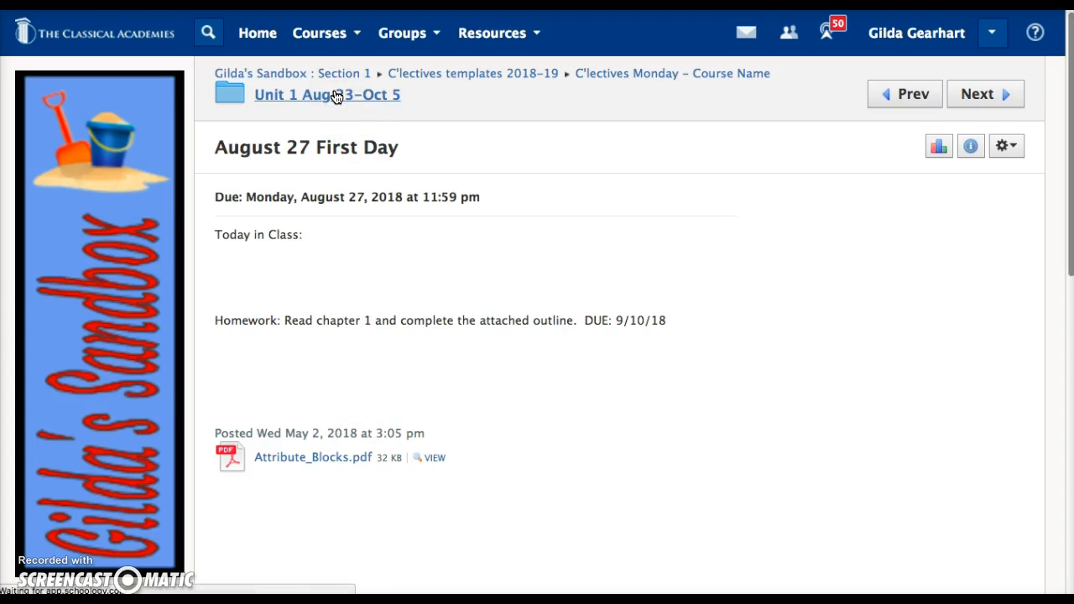